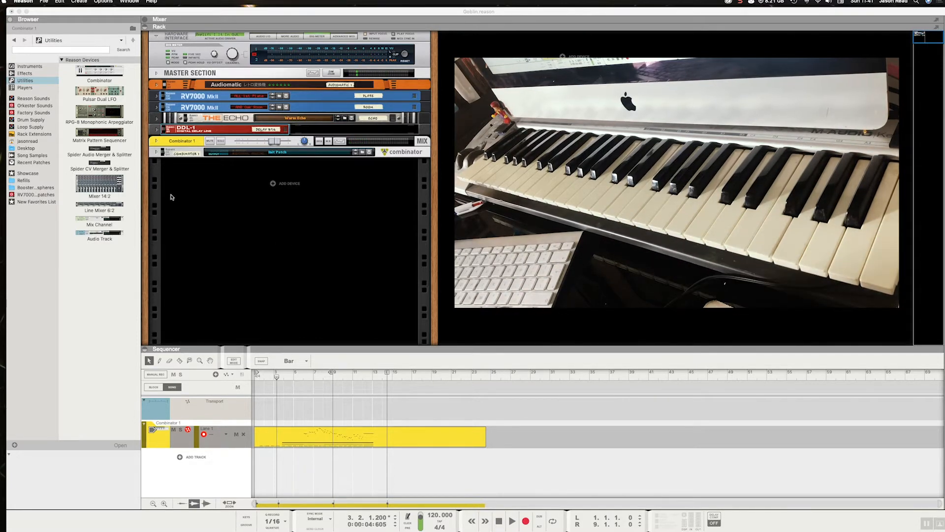
Step: Add a new Combinator at the end of the rack and place a Mixer 14:2 inside it
{"action": "left_click", "coordinate": [34, 80]}
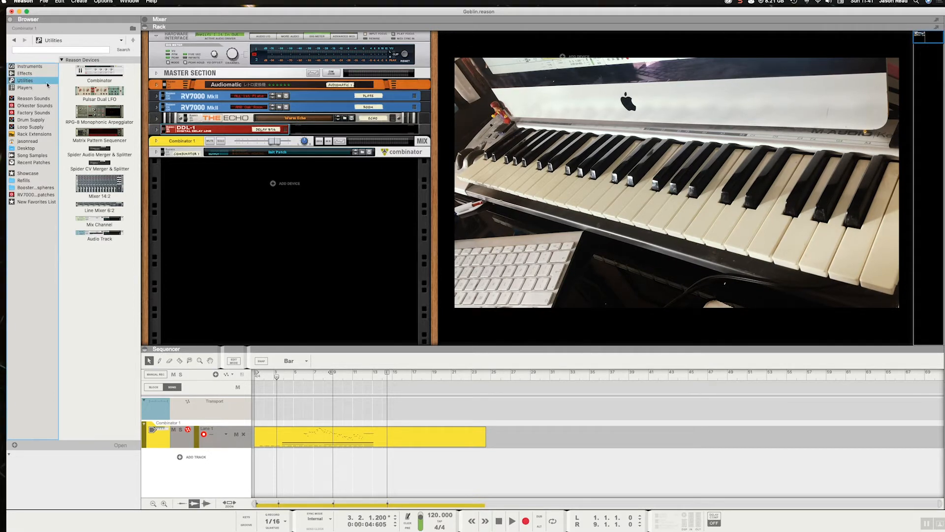
{"action": "mouse_move", "coordinate": [99, 73]}
{"action": "left_mouse_down"}
{"action": "mouse_move", "coordinate": [127, 101]}
{"action": "mouse_move", "coordinate": [162, 183]}
{"action": "mouse_move", "coordinate": [260, 272]}
{"action": "left_mouse_up"}
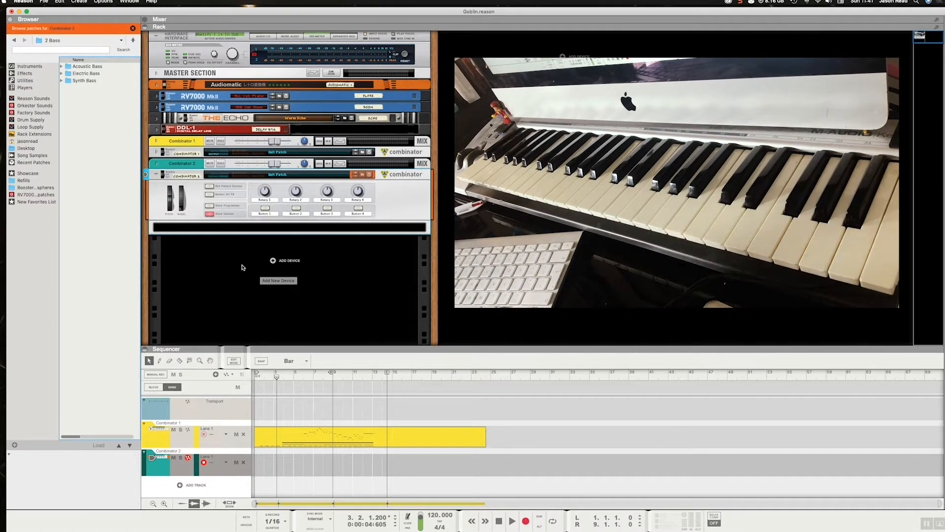
{"action": "left_click", "coordinate": [37, 81]}
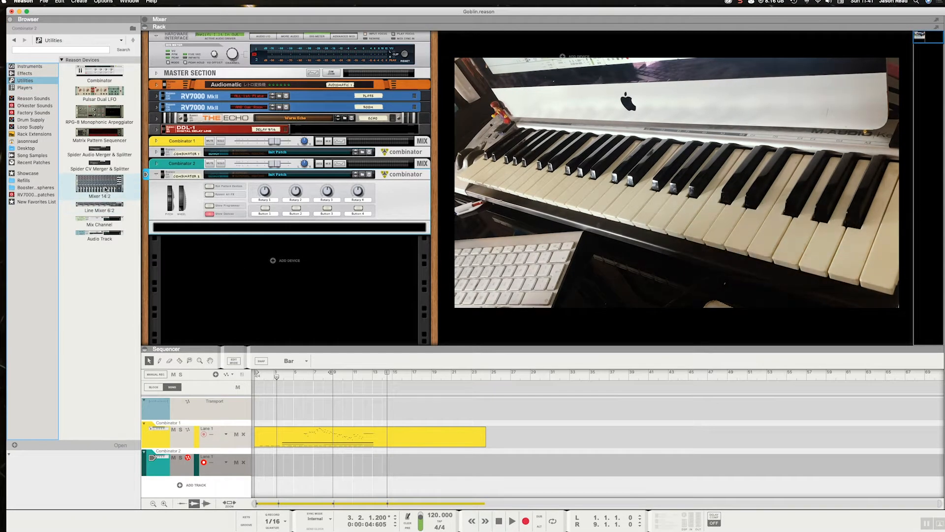
{"action": "mouse_move", "coordinate": [106, 188]}
{"action": "left_mouse_down"}
{"action": "mouse_move", "coordinate": [163, 226]}
{"action": "mouse_move", "coordinate": [176, 225]}
{"action": "left_mouse_up"}
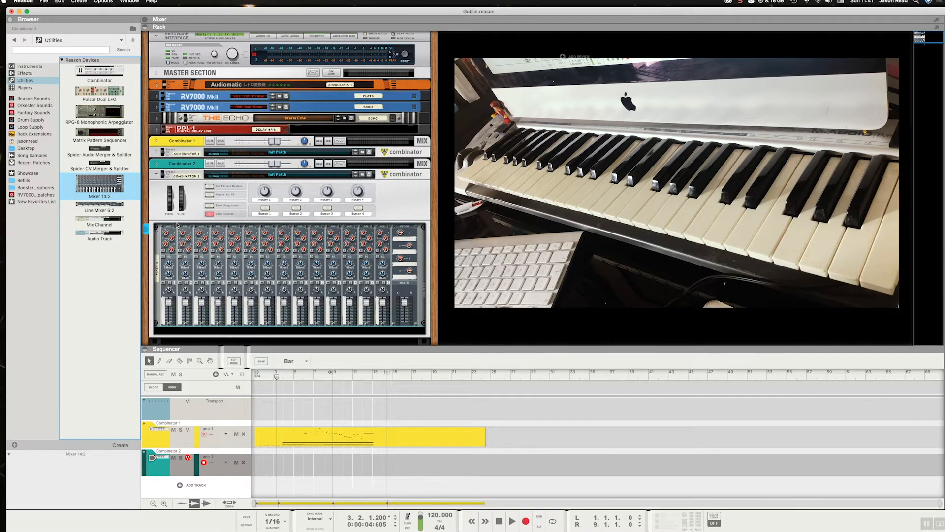
Step: Add a Kong Drum Designer below the mixer in the Combinator and browse to the Bass Drums folder in Kong Sounds & Samples
{"action": "left_click", "coordinate": [27, 67]}
{"action": "left_click_drag", "start_coordinate": [86, 81], "coordinate": [189, 324]}
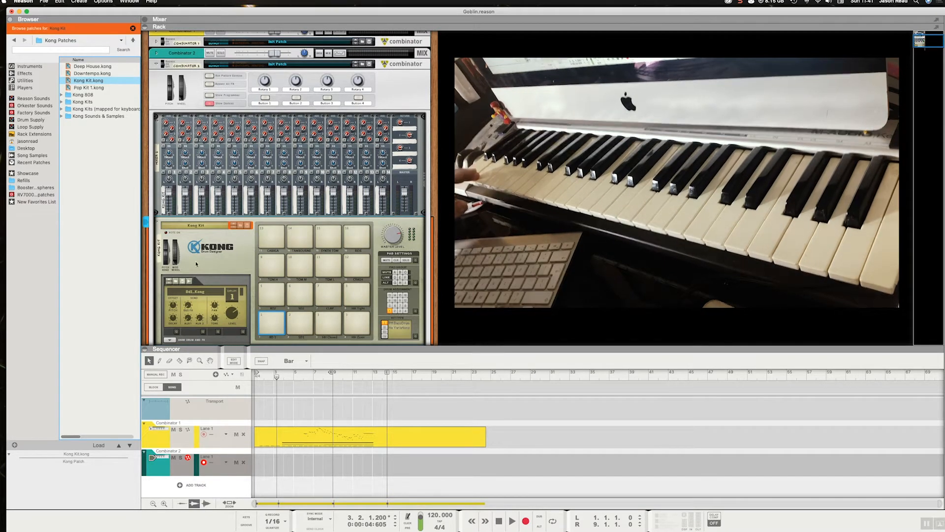
{"action": "left_click", "coordinate": [241, 230]}
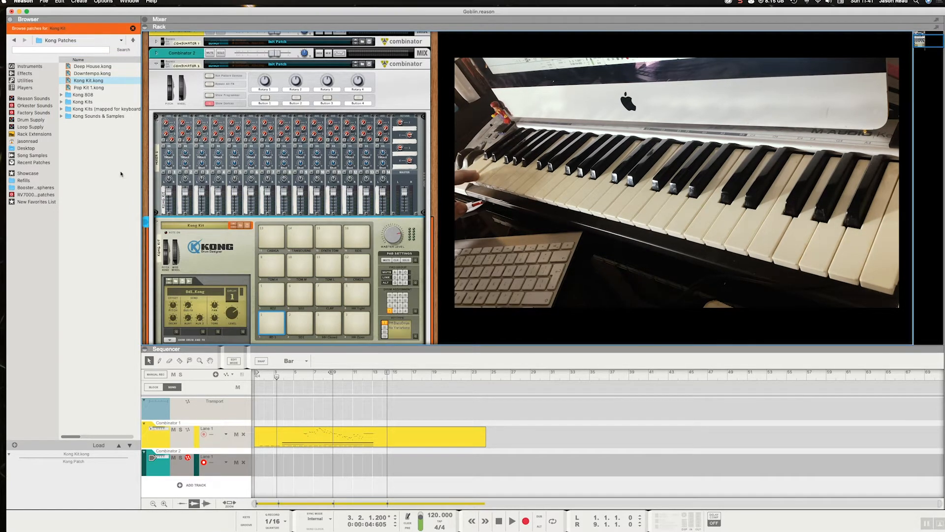
{"action": "double_click", "coordinate": [122, 116]}
{"action": "double_click", "coordinate": [103, 69]}
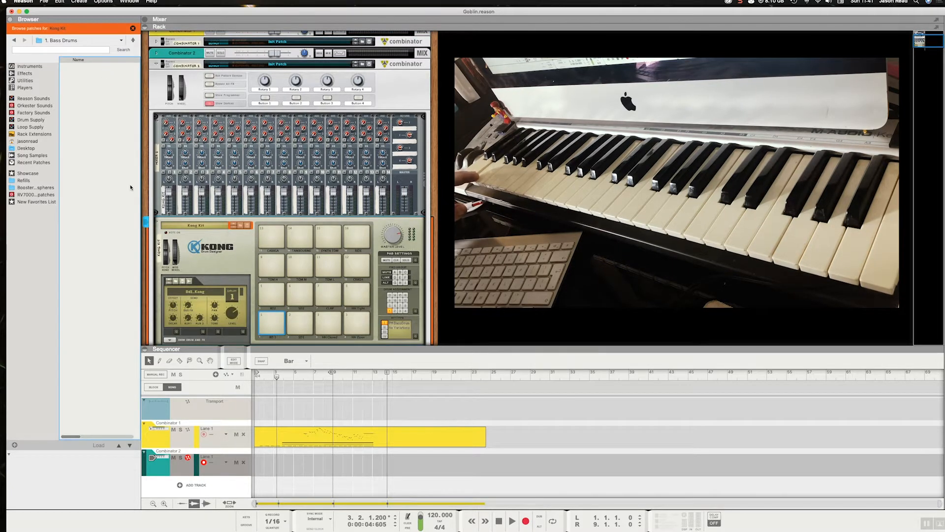
Step: Load the bass drum sample Bd_Agro_LM.wav onto Kong's pad 2 through its drum patch browser
{"action": "left_click", "coordinate": [231, 239]}
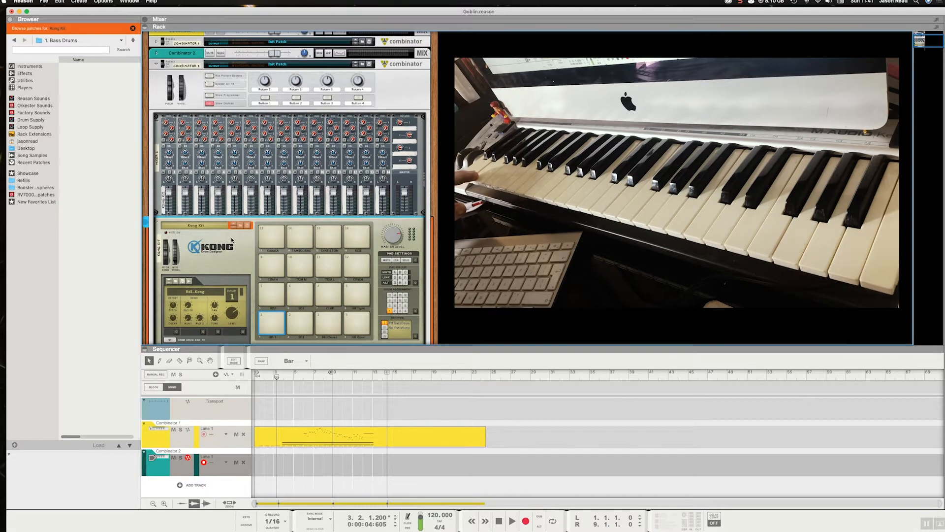
{"action": "left_click", "coordinate": [301, 326]}
{"action": "right_click", "coordinate": [304, 330]}
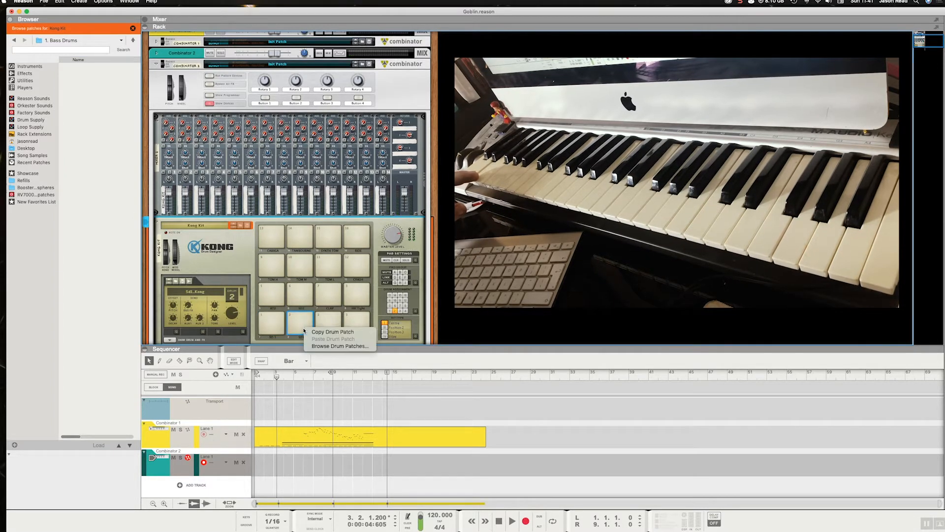
{"action": "left_click", "coordinate": [315, 346]}
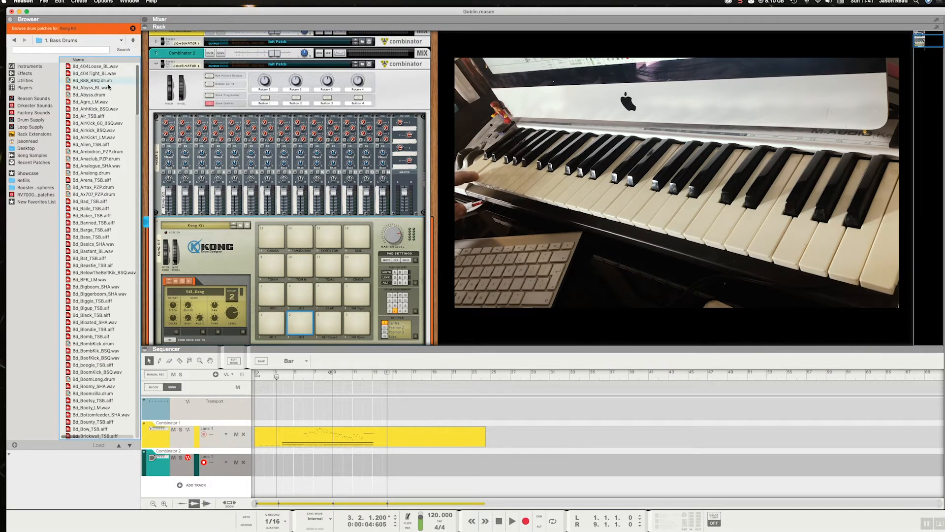
{"action": "left_click", "coordinate": [91, 102]}
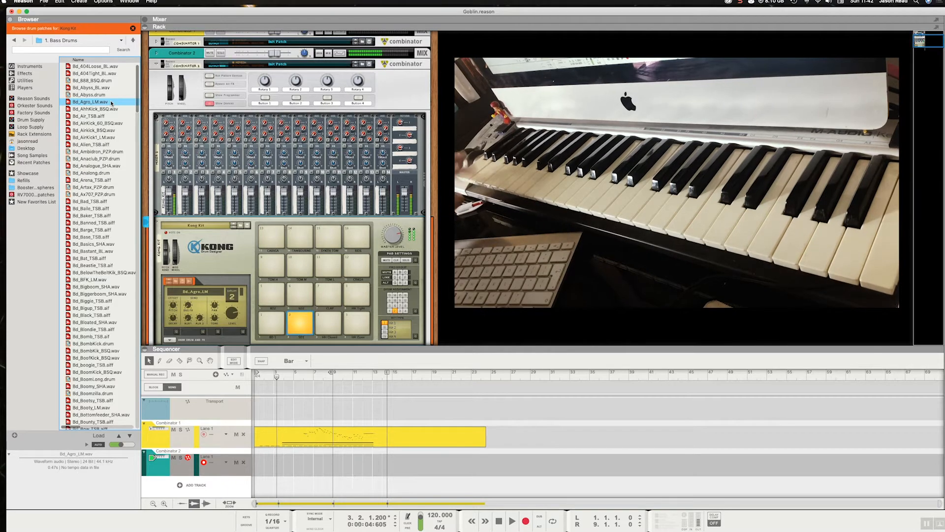
{"action": "left_click", "coordinate": [133, 40]}
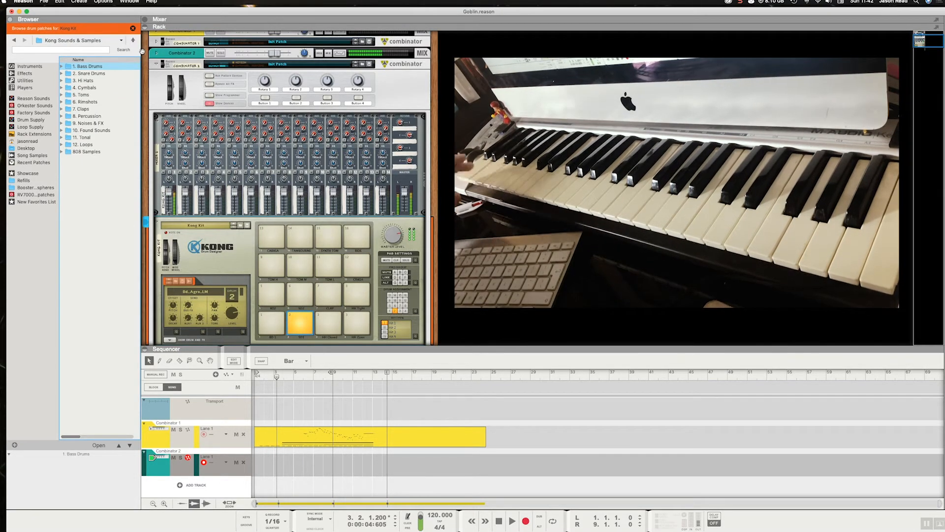
Step: Add an NN-XT sampler below Kong in the Combinator and load the MuTron Bass.sxt patch from the Bass folder
{"action": "scroll", "coordinate": [238, 237], "scroll_direction": "down", "scroll_amount": 5}
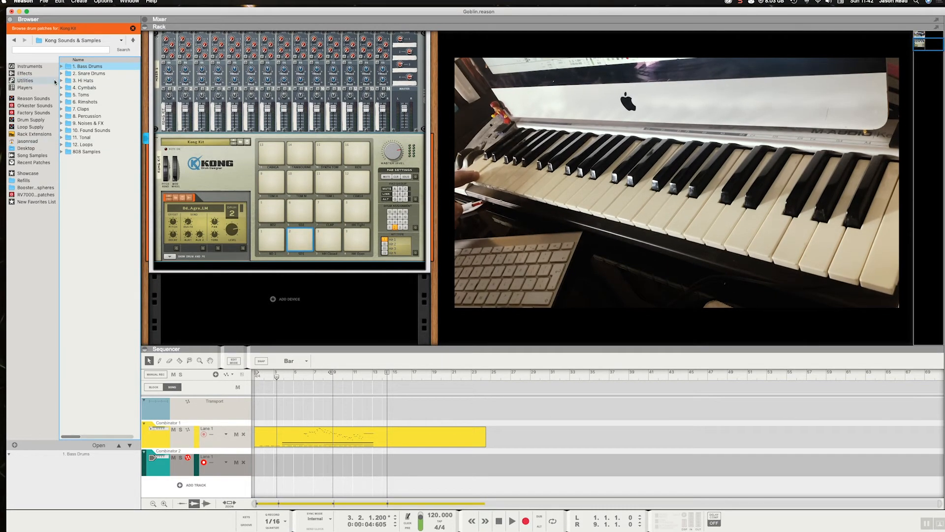
{"action": "left_click", "coordinate": [41, 68]}
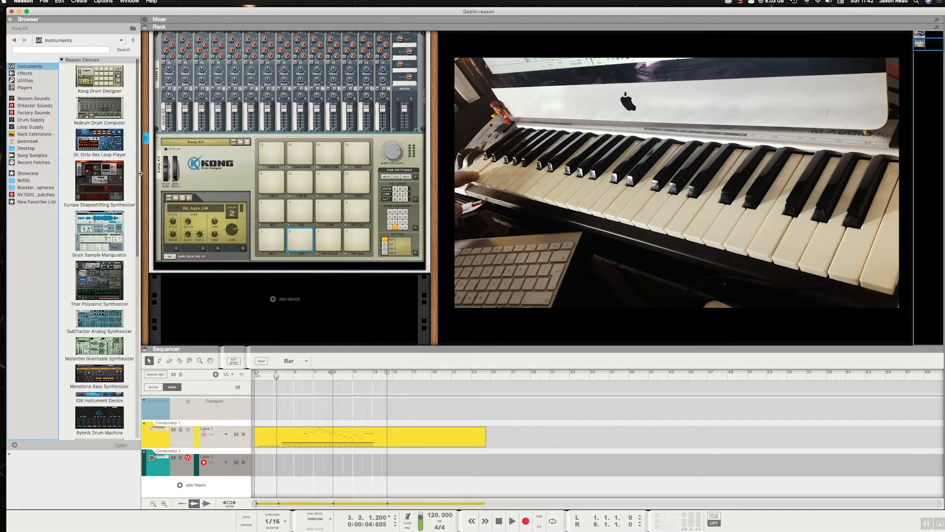
{"action": "scroll", "coordinate": [114, 325], "scroll_direction": "down", "scroll_amount": 10}
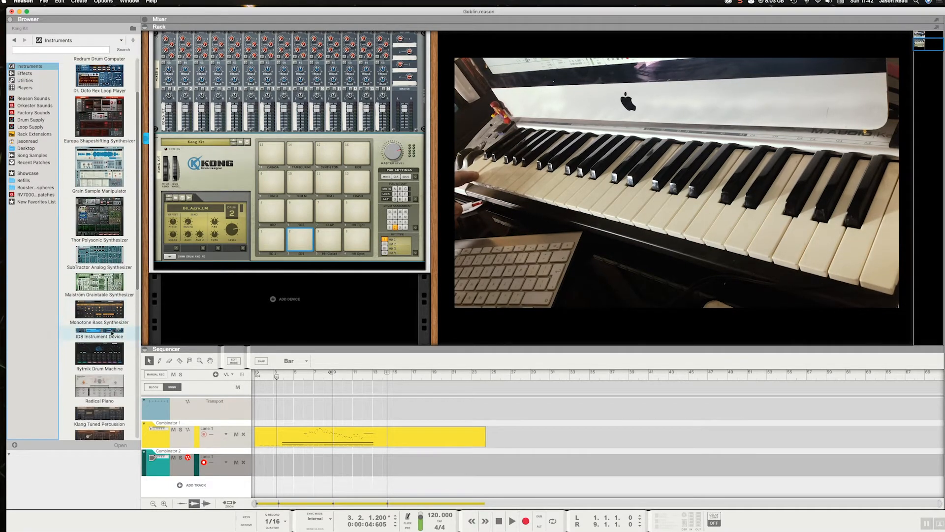
{"action": "scroll", "coordinate": [111, 333], "scroll_direction": "down", "scroll_amount": 4}
{"action": "left_click_drag", "start_coordinate": [101, 268], "coordinate": [187, 270]}
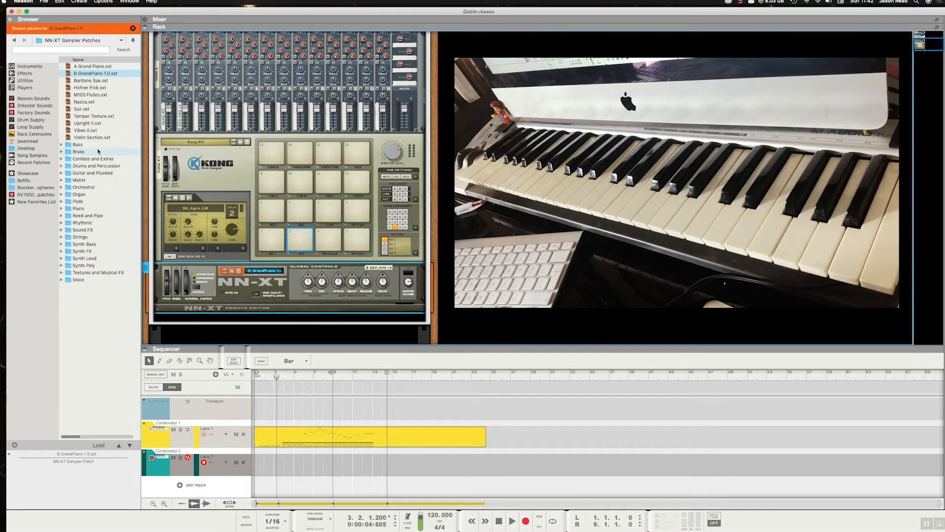
{"action": "double_click", "coordinate": [98, 146]}
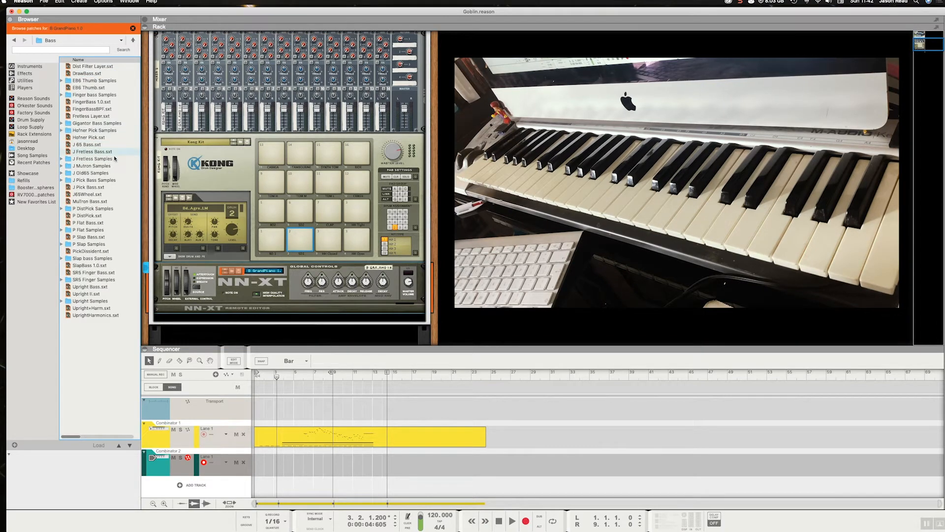
{"action": "left_click", "coordinate": [121, 201]}
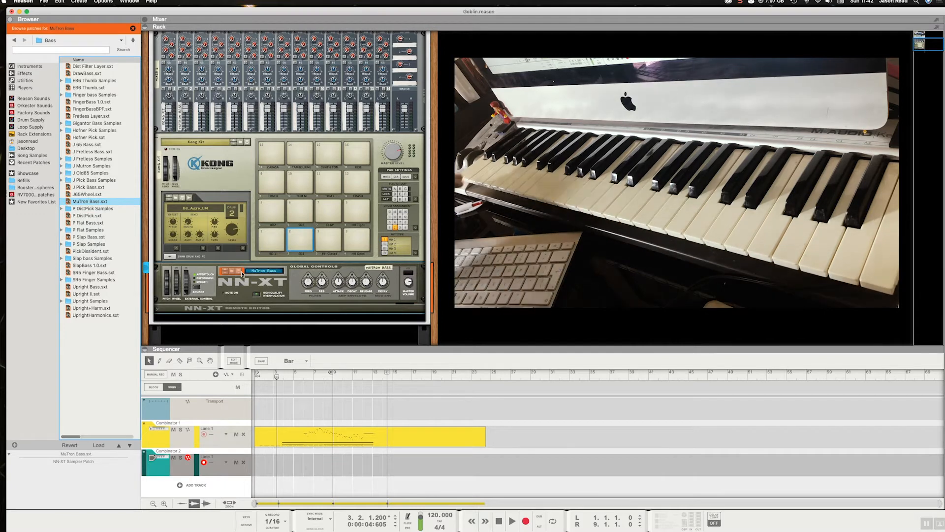
Step: Show the new Combinator's programmer and lower the upper end of the Kong Kit's key range in the key mapping
{"action": "scroll", "coordinate": [241, 274], "scroll_direction": "down", "scroll_amount": 1}
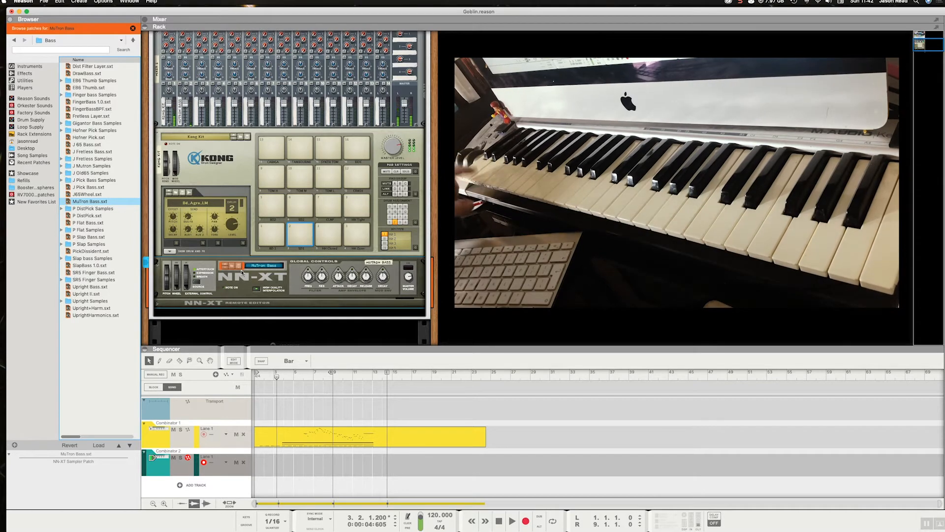
{"action": "scroll", "coordinate": [258, 277], "scroll_direction": "up", "scroll_amount": 4}
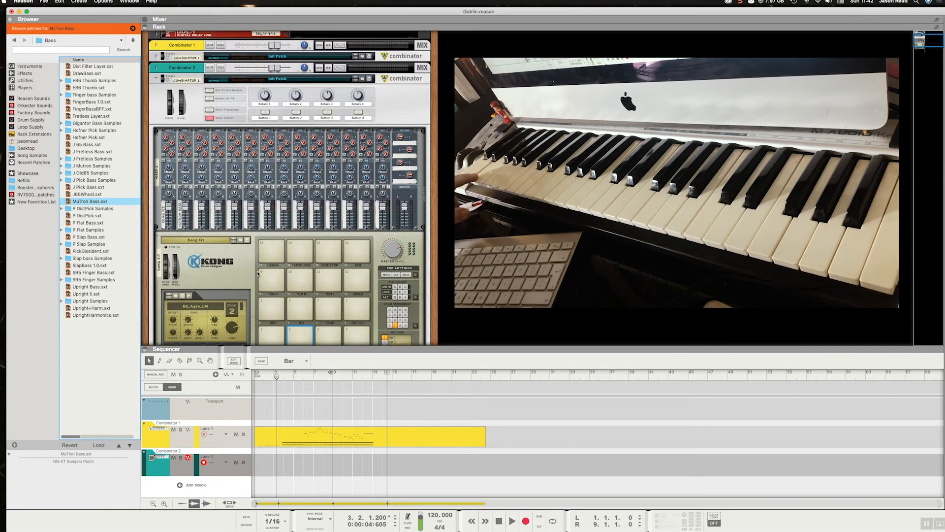
{"action": "left_click", "coordinate": [211, 111]}
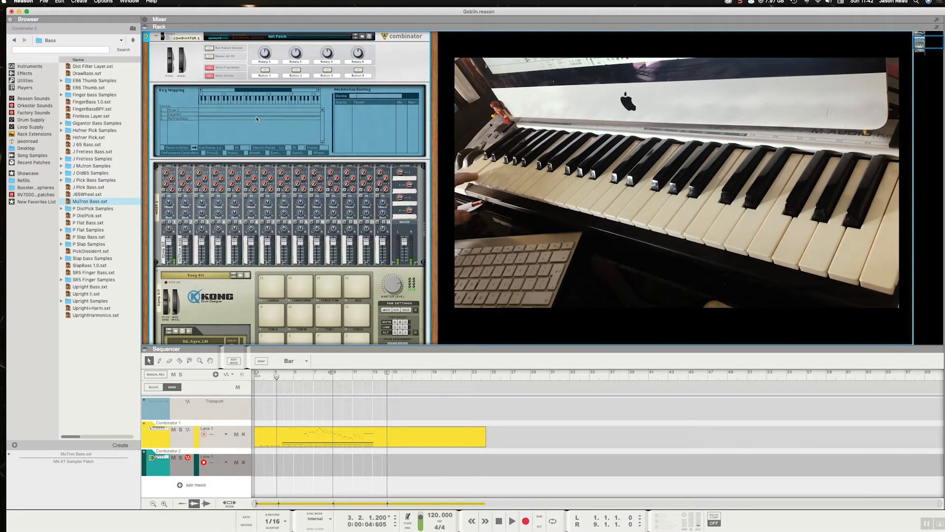
{"action": "left_click_drag", "start_coordinate": [261, 90], "coordinate": [285, 92]}
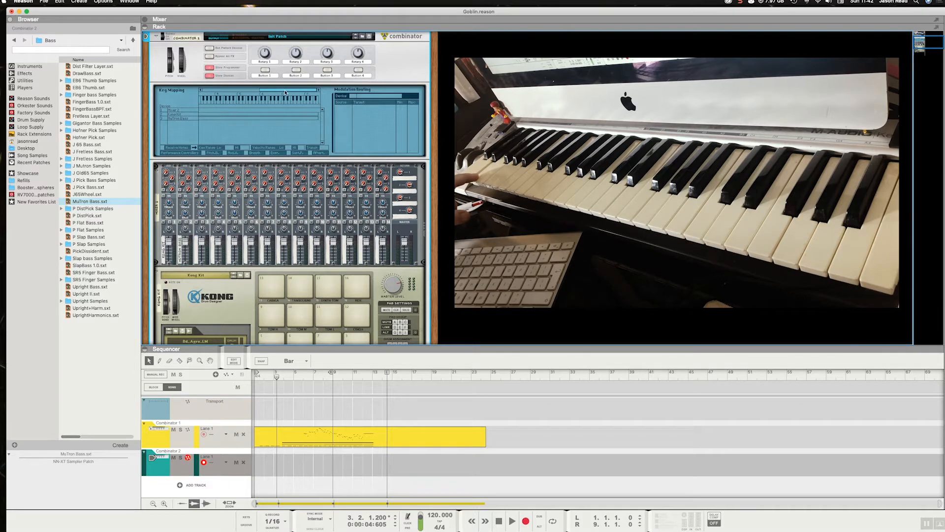
{"action": "left_click", "coordinate": [305, 114]}
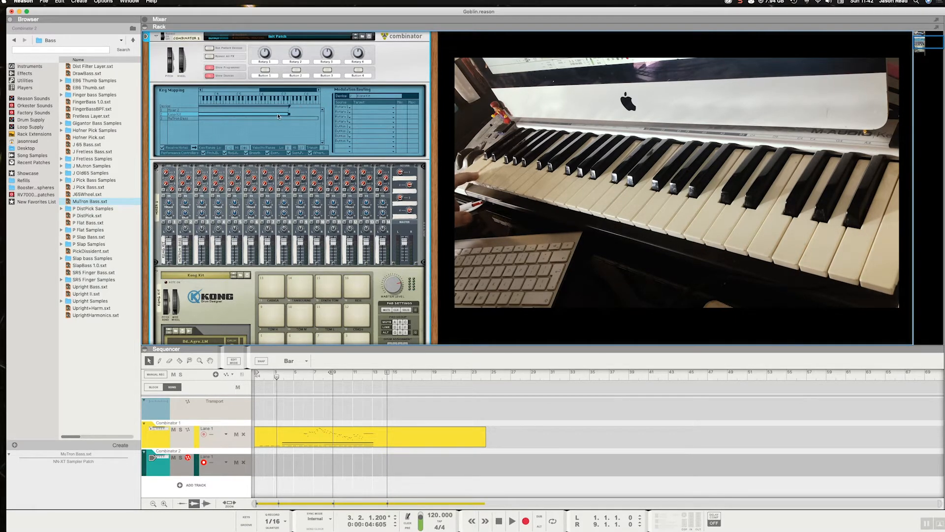
{"action": "left_click_drag", "start_coordinate": [279, 116], "coordinate": [264, 115]}
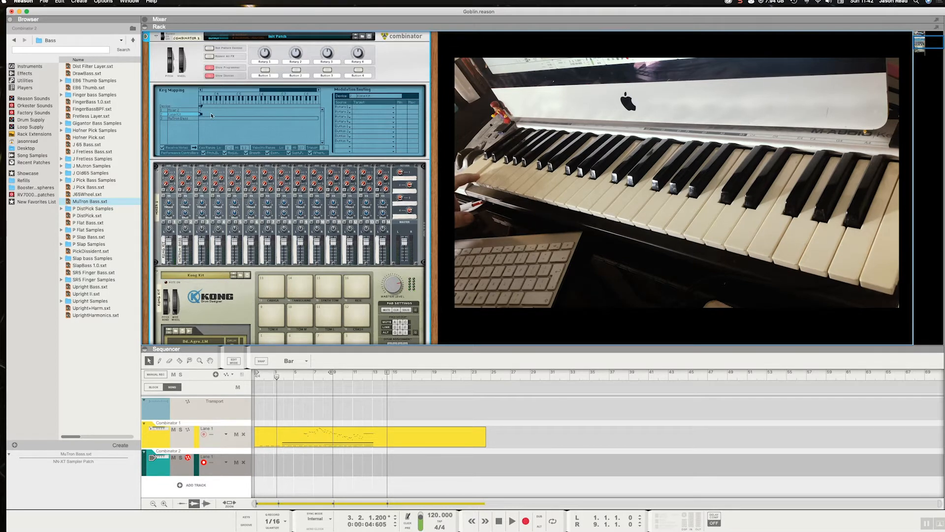
Step: Lower the upper end of the MuTron Bass key range to match the Kong Kit's range
{"action": "left_click", "coordinate": [303, 118]}
{"action": "left_click_drag", "start_coordinate": [315, 120], "coordinate": [211, 119]}
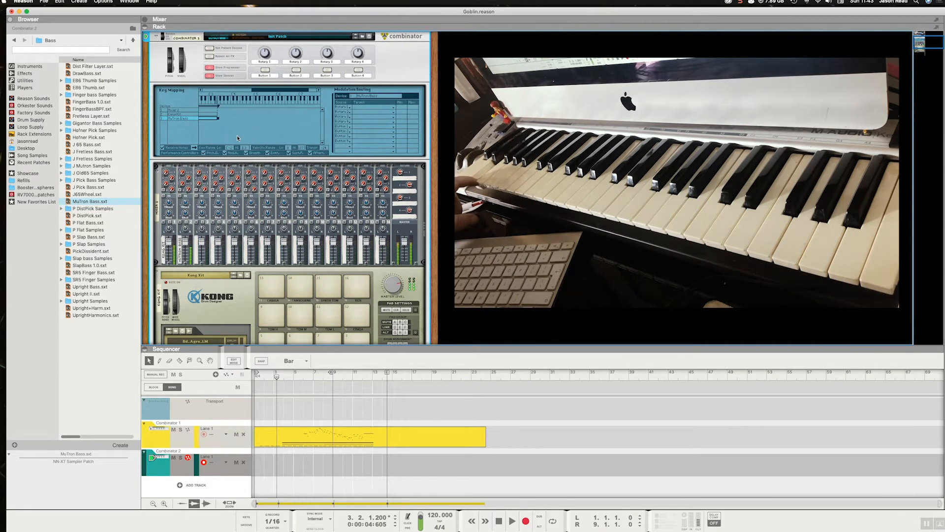
{"action": "left_click", "coordinate": [183, 114]}
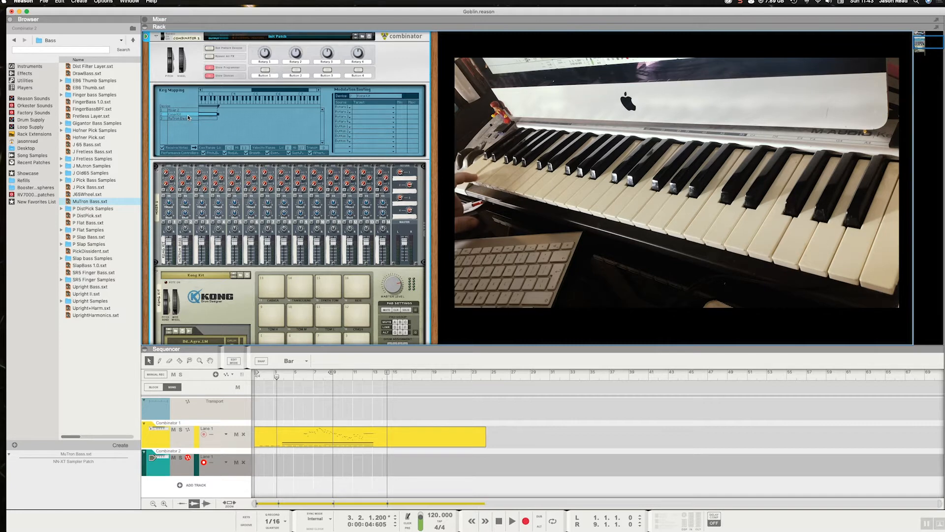
Step: Add a Thor Polysonic Synthesizer below the NN-XT inside the Combinator
{"action": "left_click", "coordinate": [170, 223]}
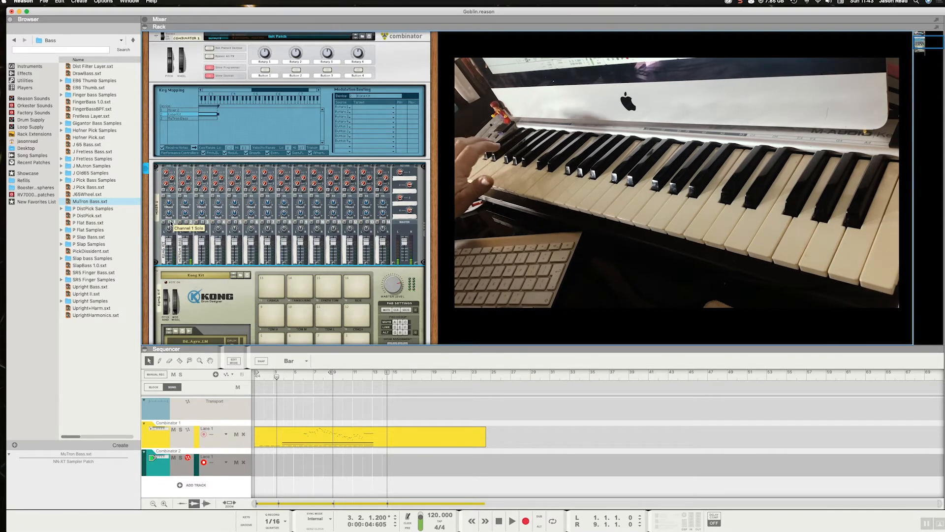
{"action": "scroll", "coordinate": [202, 216], "scroll_direction": "down", "scroll_amount": 6}
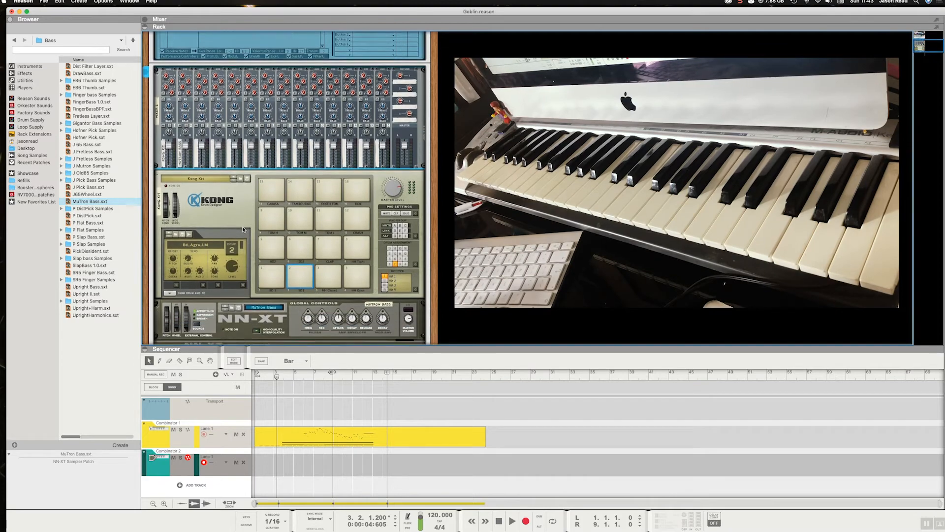
{"action": "left_click", "coordinate": [247, 269]}
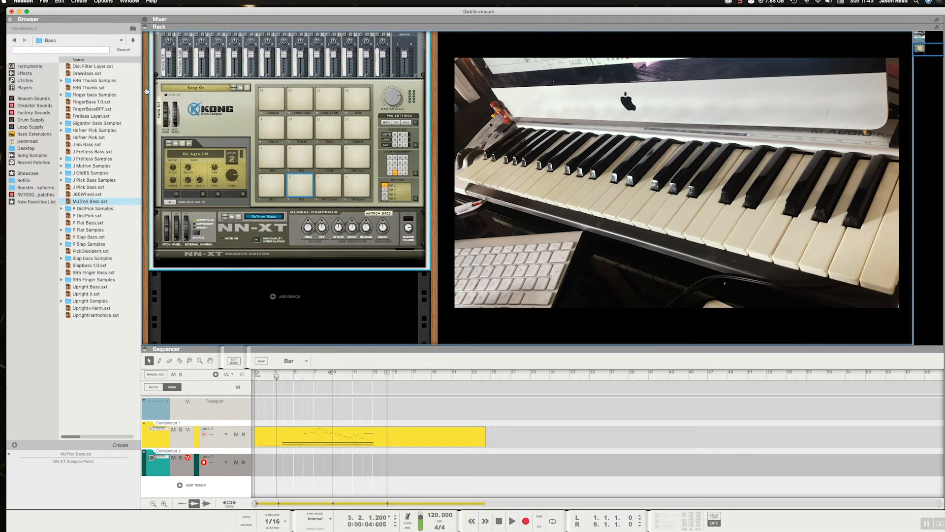
{"action": "left_click", "coordinate": [29, 67]}
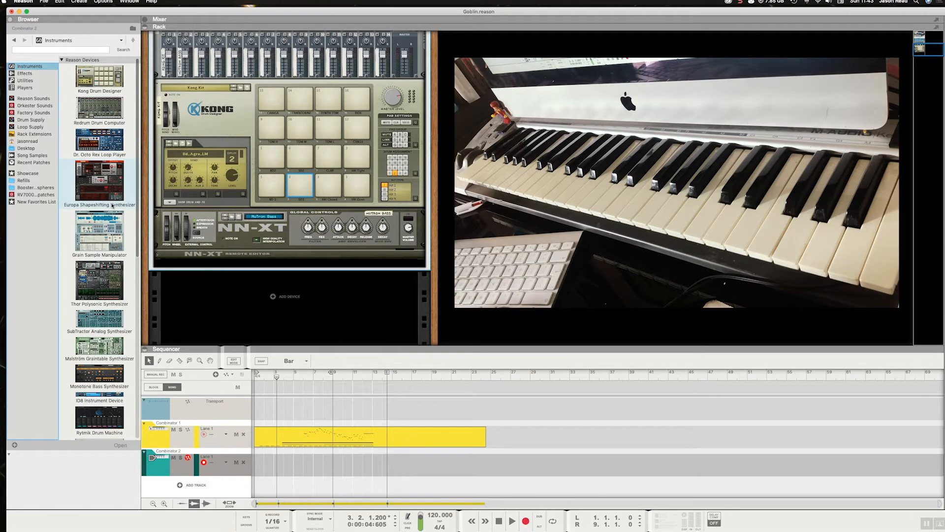
{"action": "left_click_drag", "start_coordinate": [101, 280], "coordinate": [174, 275]}
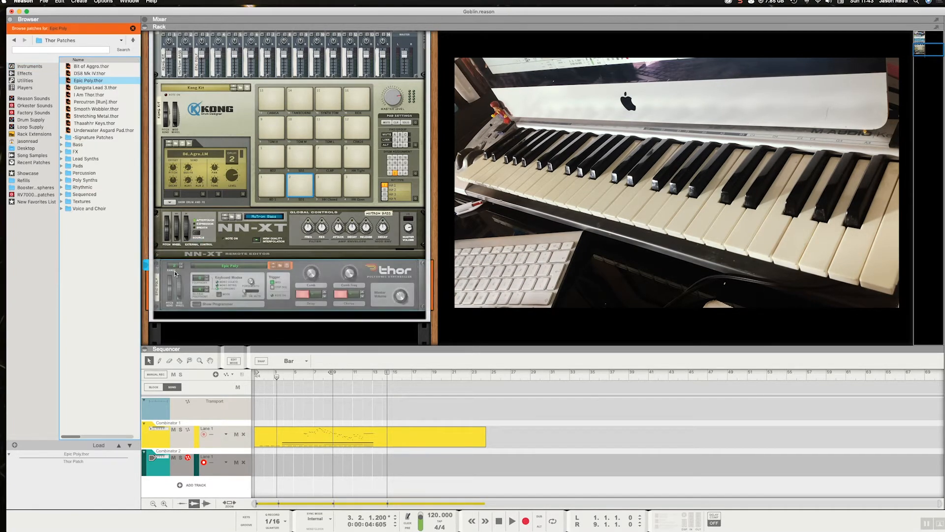
Step: Load the A New Blade.thor patch from the Poly Synths folder into Thor
{"action": "double_click", "coordinate": [106, 179]}
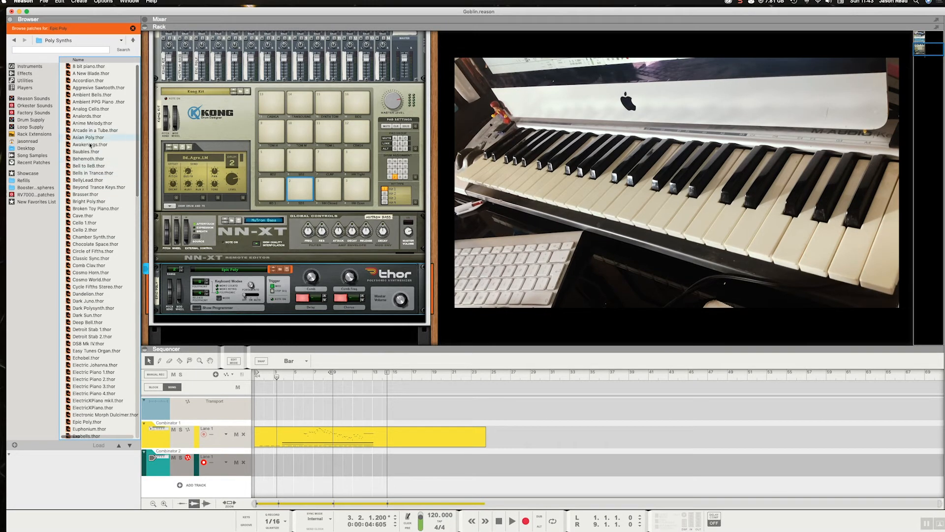
{"action": "left_click", "coordinate": [68, 73]}
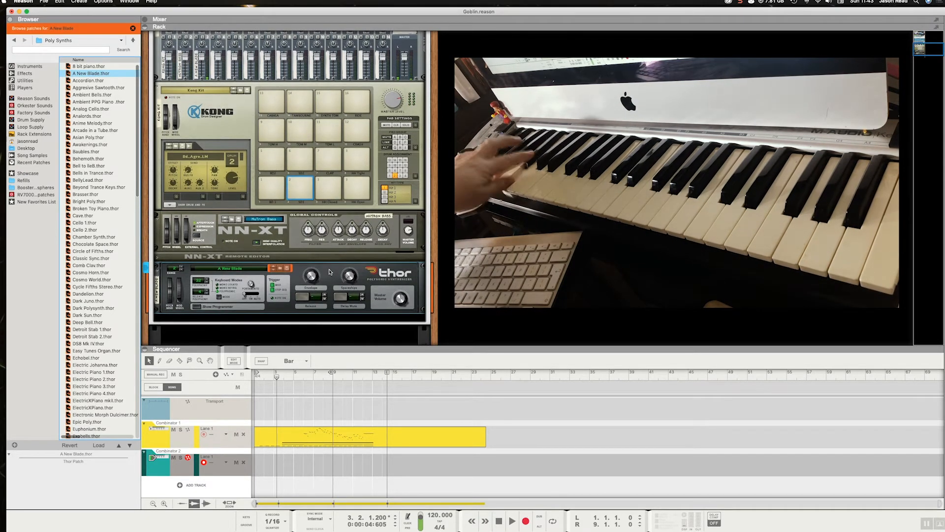
{"action": "scroll", "coordinate": [314, 278], "scroll_direction": "down", "scroll_amount": 2}
{"action": "scroll", "coordinate": [314, 279], "scroll_direction": "down", "scroll_amount": 2}
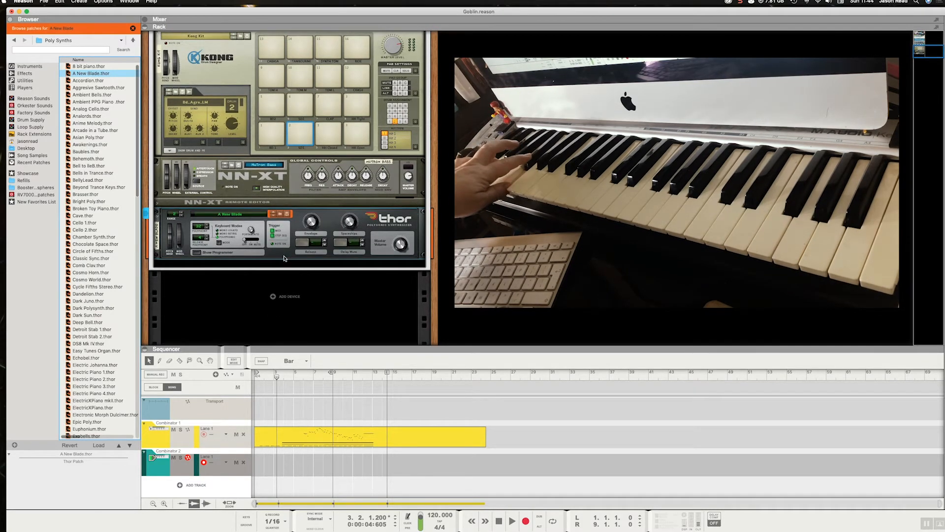
{"action": "scroll", "coordinate": [256, 192], "scroll_direction": "up", "scroll_amount": 10}
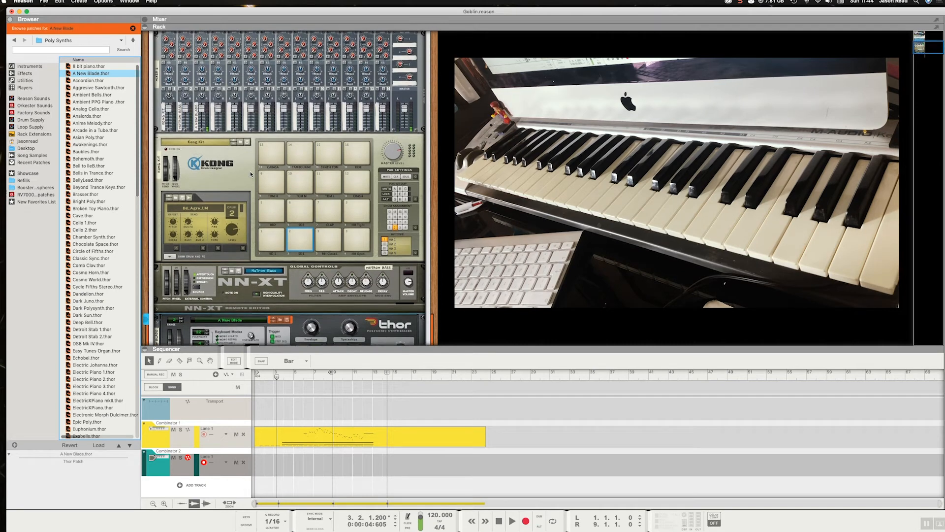
Step: Limit the A New Blade Thor's key range to a short band directly above the bass and drum zone in the key mapping
{"action": "scroll", "coordinate": [250, 174], "scroll_direction": "up", "scroll_amount": 3}
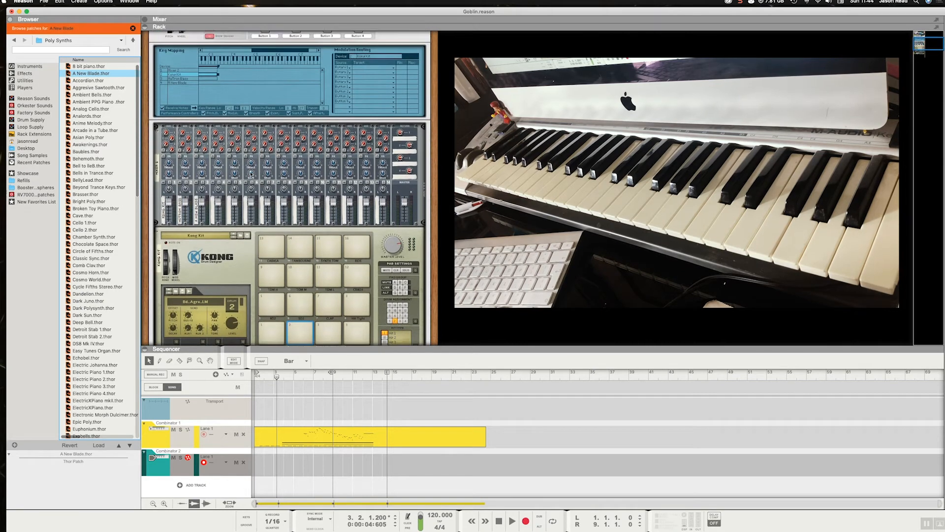
{"action": "left_click", "coordinate": [239, 84]}
{"action": "left_click_drag", "start_coordinate": [272, 54], "coordinate": [210, 55]}
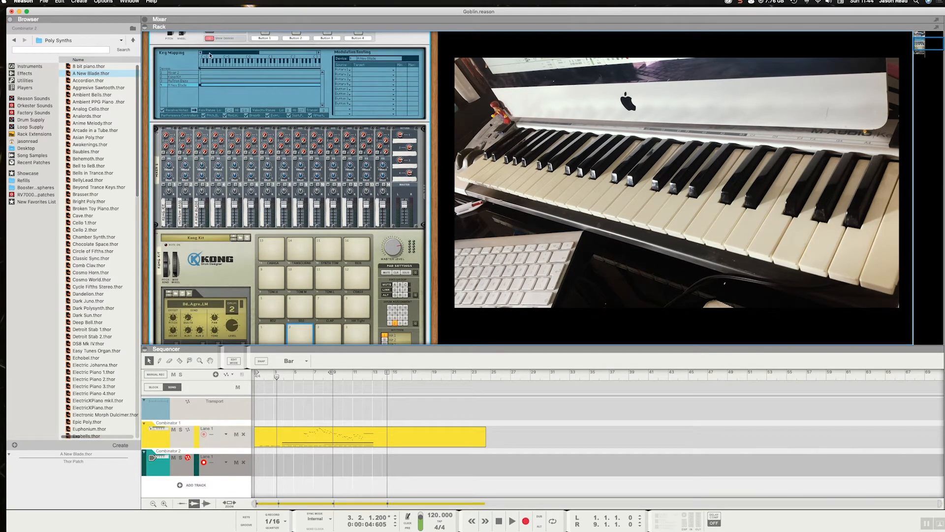
{"action": "left_click_drag", "start_coordinate": [301, 87], "coordinate": [271, 89]}
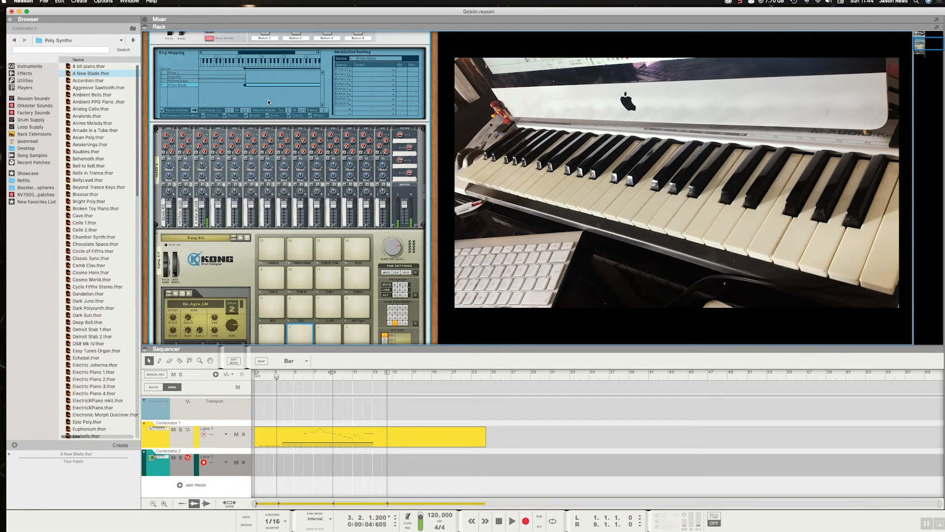
{"action": "left_click_drag", "start_coordinate": [286, 55], "coordinate": [308, 55]}
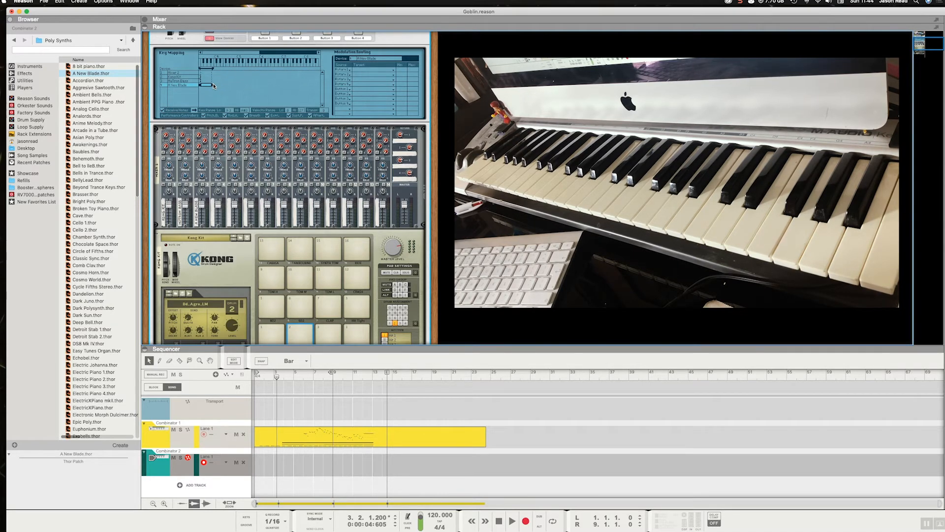
{"action": "left_click_drag", "start_coordinate": [285, 55], "coordinate": [246, 54]}
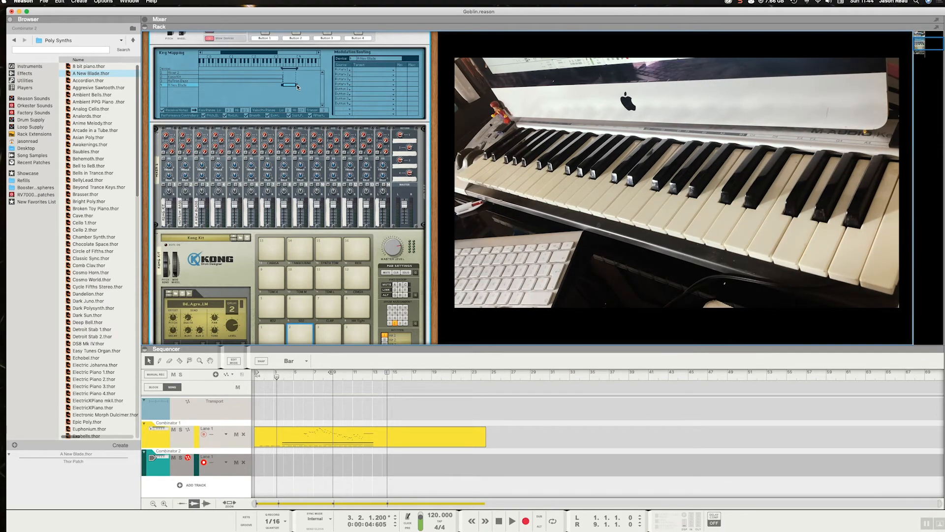
Step: Add a SubTractor Analog Synthesizer below Thor in the Combinator and load the Basic Square.zyp patch from the MonoSynths folder
{"action": "scroll", "coordinate": [238, 224], "scroll_direction": "down", "scroll_amount": 5}
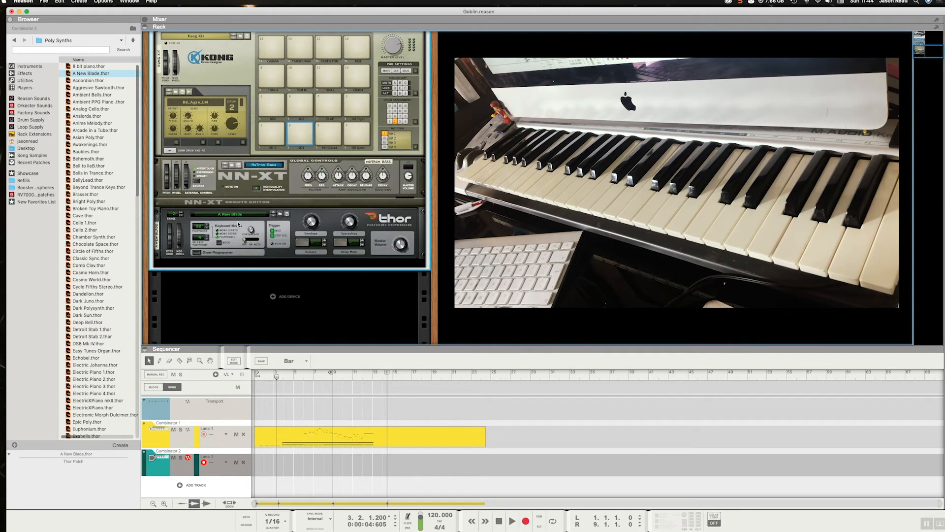
{"action": "left_click", "coordinate": [133, 41]}
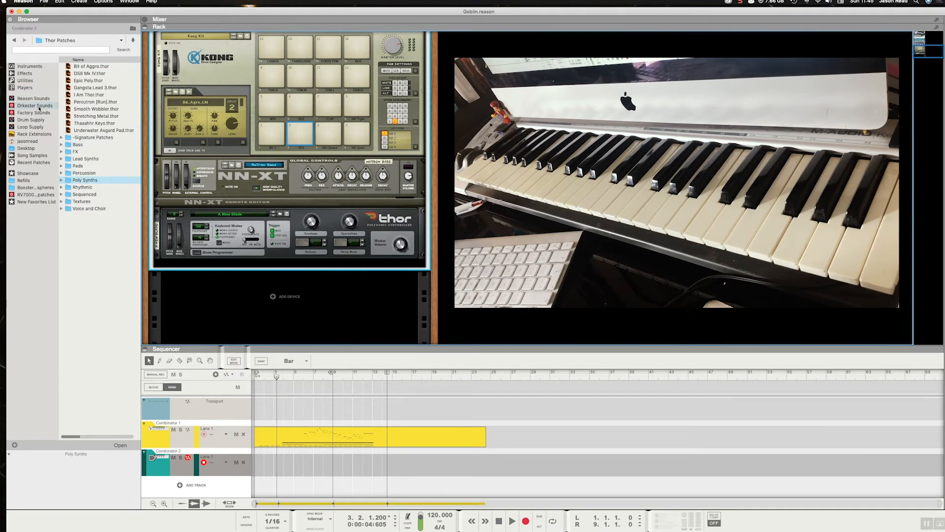
{"action": "left_click", "coordinate": [29, 66]}
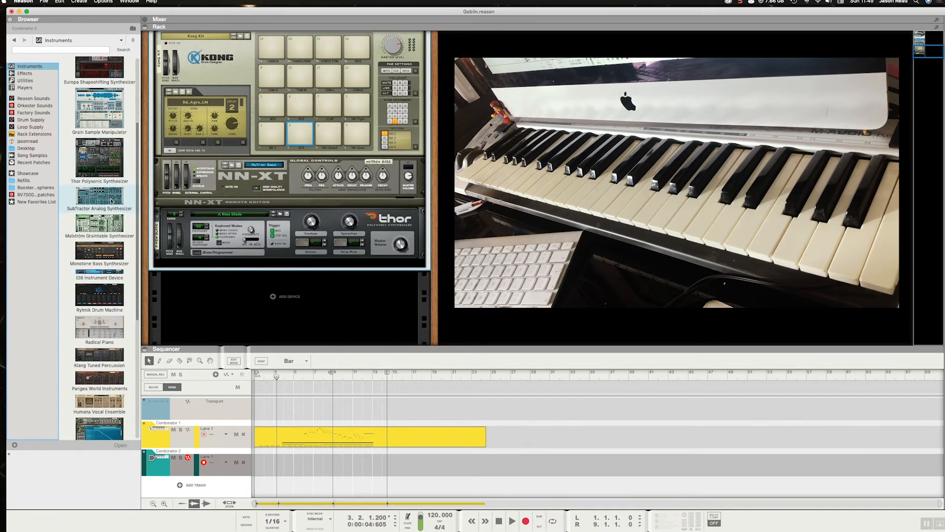
{"action": "left_click", "coordinate": [113, 198]}
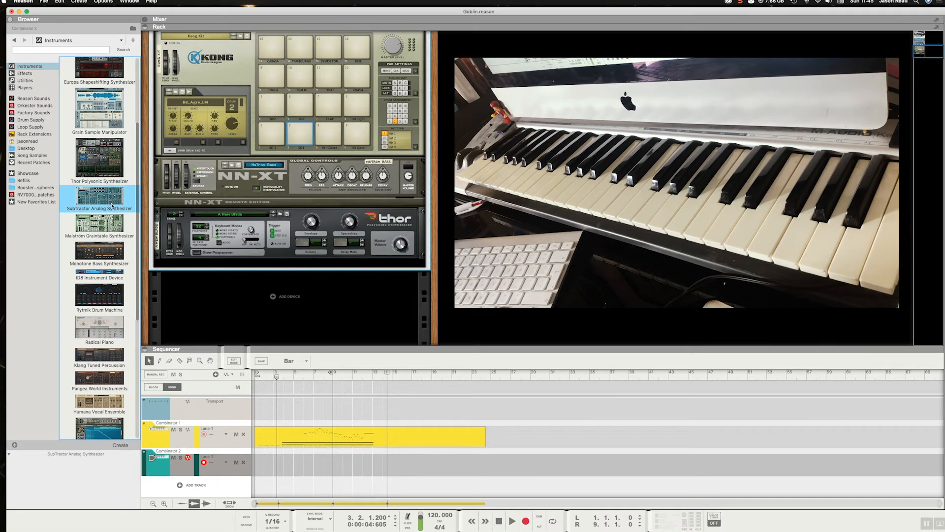
{"action": "left_click_drag", "start_coordinate": [113, 200], "coordinate": [164, 261]}
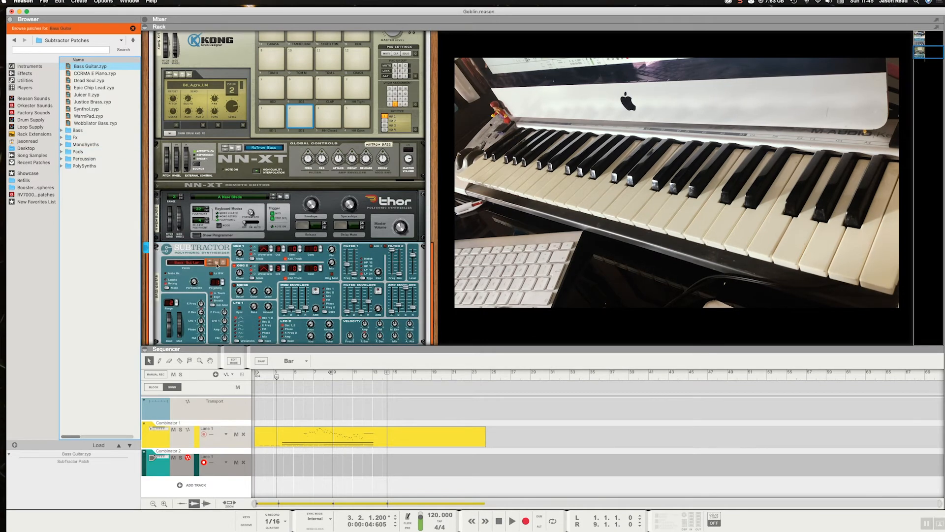
{"action": "double_click", "coordinate": [90, 145]}
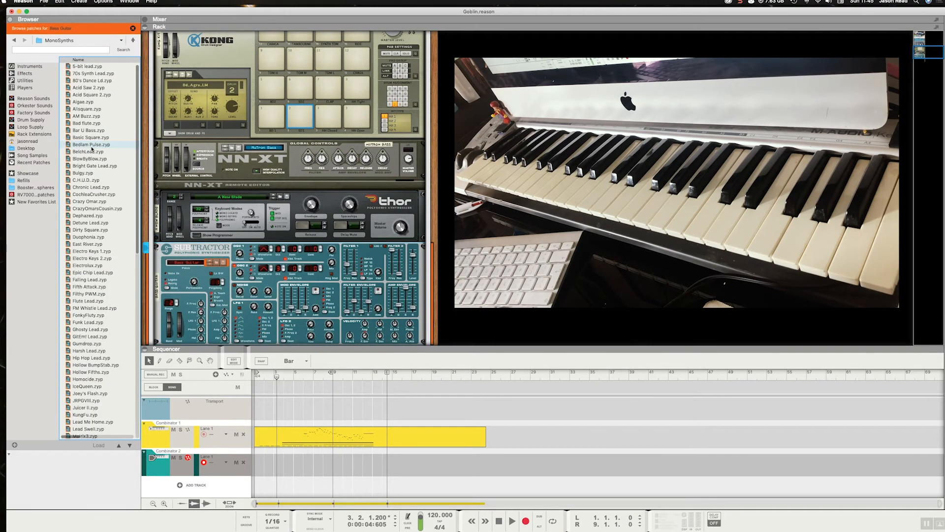
{"action": "left_click", "coordinate": [69, 138]}
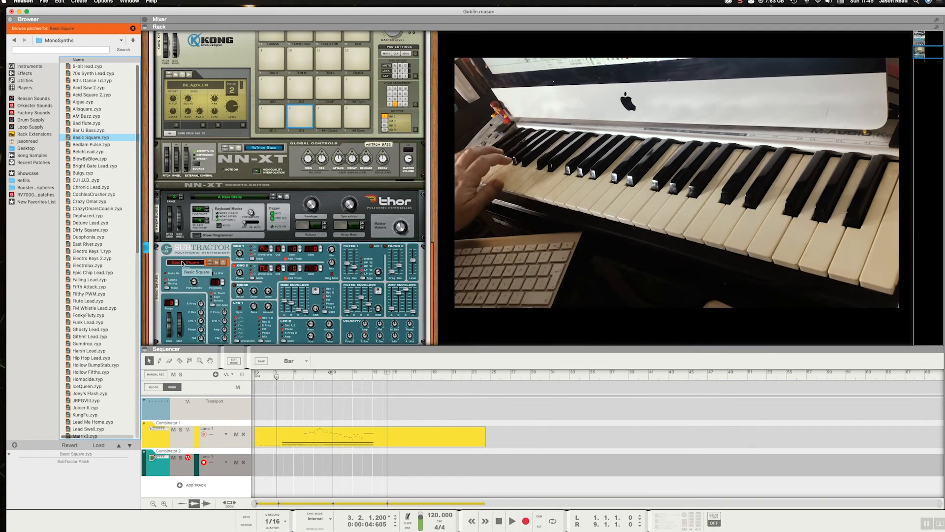
Step: Raise the lower end of the Basic Square SubTractor's key range to start where Thor's range ends
{"action": "scroll", "coordinate": [251, 176], "scroll_direction": "up", "scroll_amount": 10}
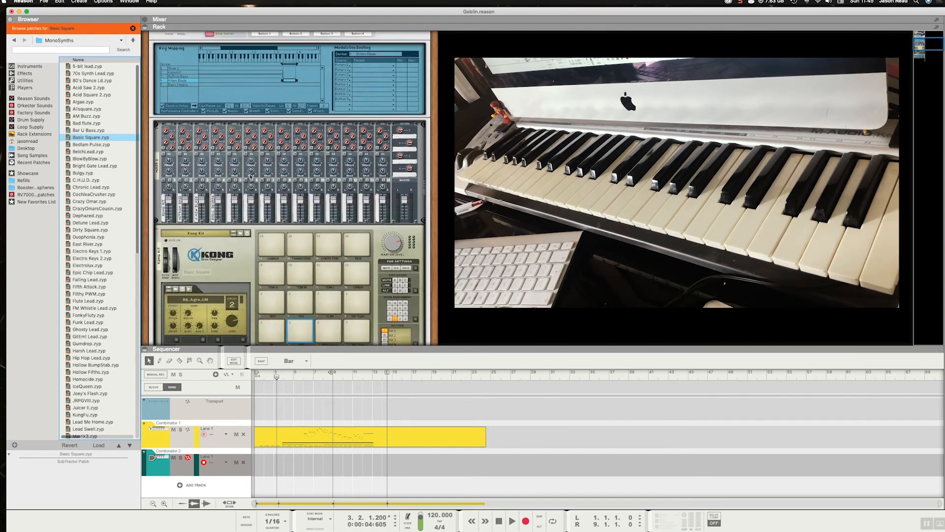
{"action": "left_click", "coordinate": [242, 253]}
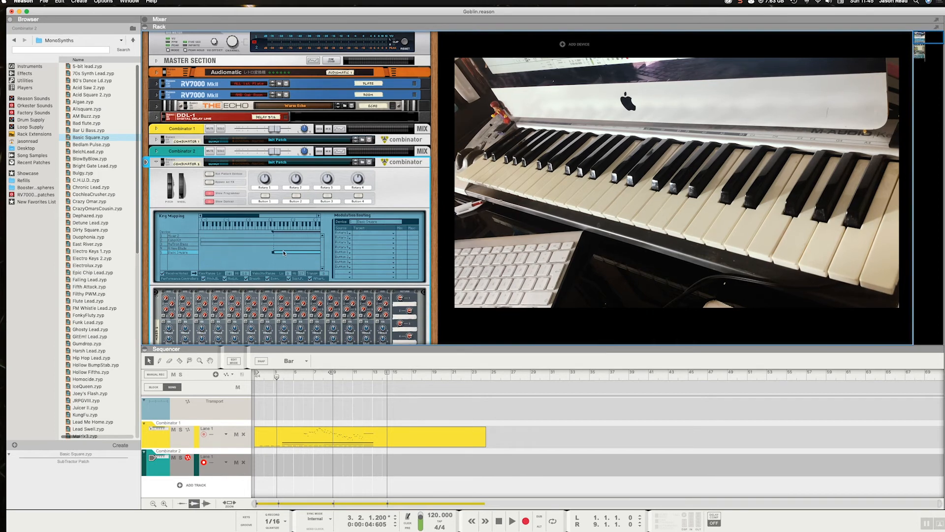
{"action": "left_click_drag", "start_coordinate": [317, 254], "coordinate": [301, 255]}
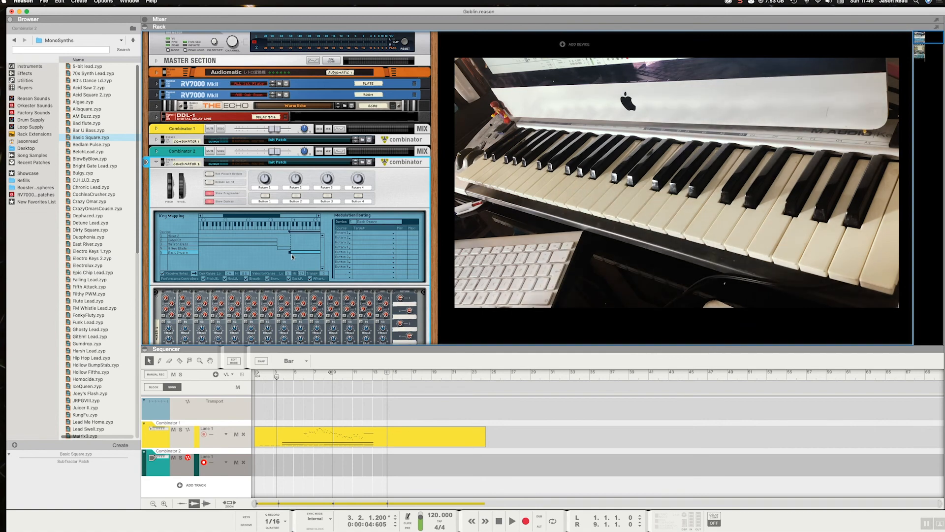
Step: Set the channel 4 level on the Combinator's mixer to 96
{"action": "scroll", "coordinate": [388, 297], "scroll_direction": "down", "scroll_amount": 1}
{"action": "scroll", "coordinate": [388, 297], "scroll_direction": "down", "scroll_amount": 10}
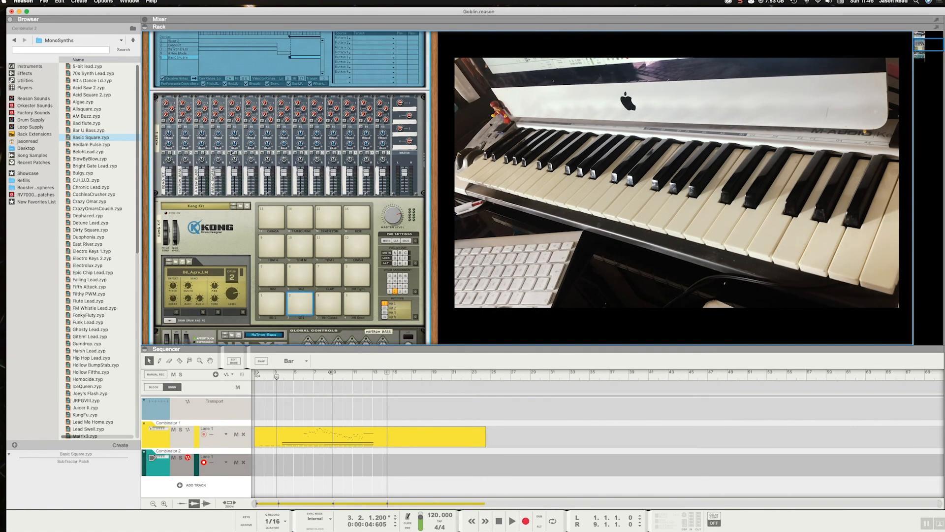
{"action": "left_click", "coordinate": [221, 179]}
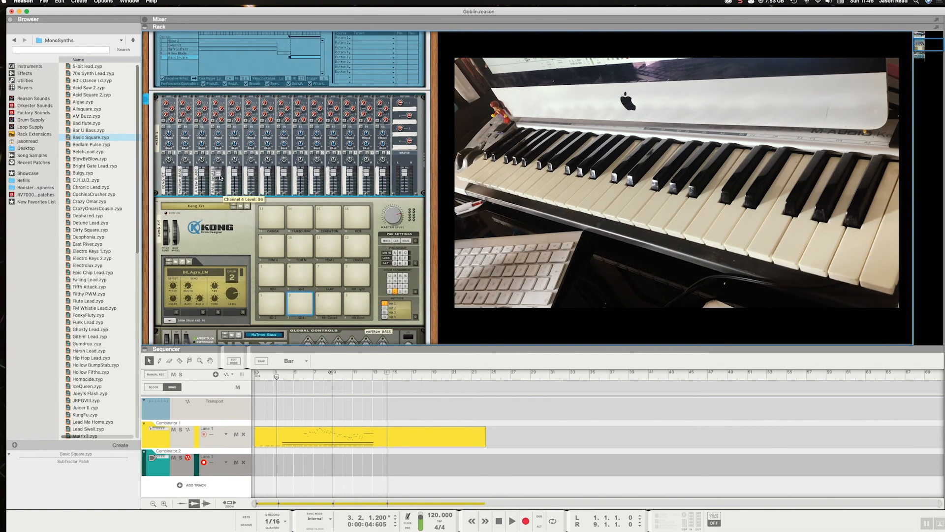